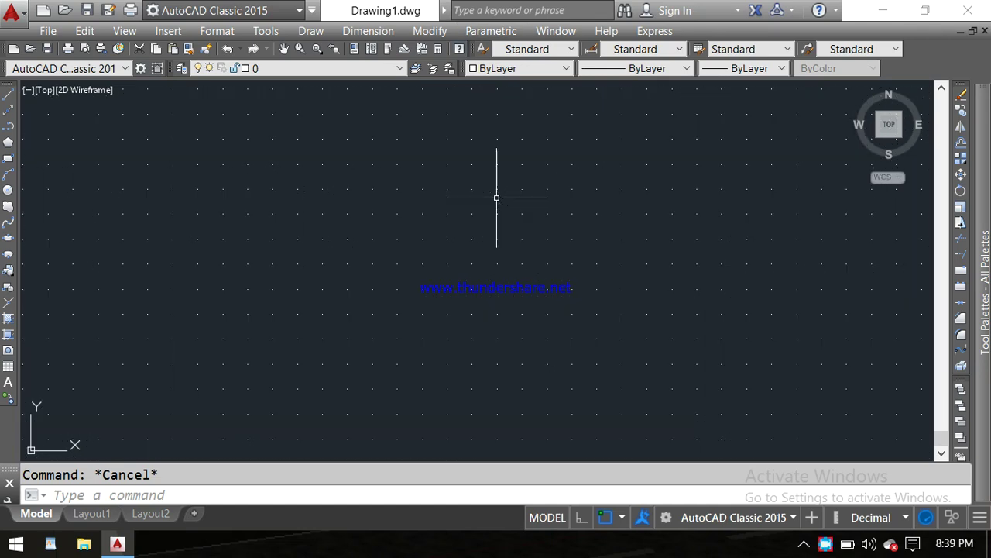
# Pan and zoom until the open double-line wall outline is centred in view.
pyautogui.moveTo(498, 195)
pyautogui.mouseDown(button='middle')
pyautogui.moveTo(473, 364)
pyautogui.moveTo(483, 392)
pyautogui.mouseUp(button='middle')
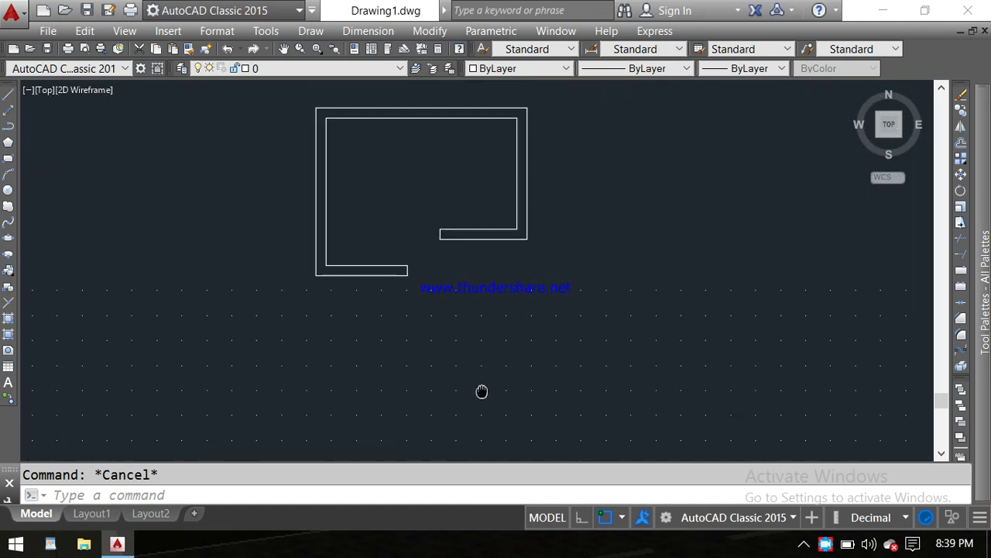
pyautogui.moveTo(518, 267); pyautogui.dragTo(519, 307, button='middle')
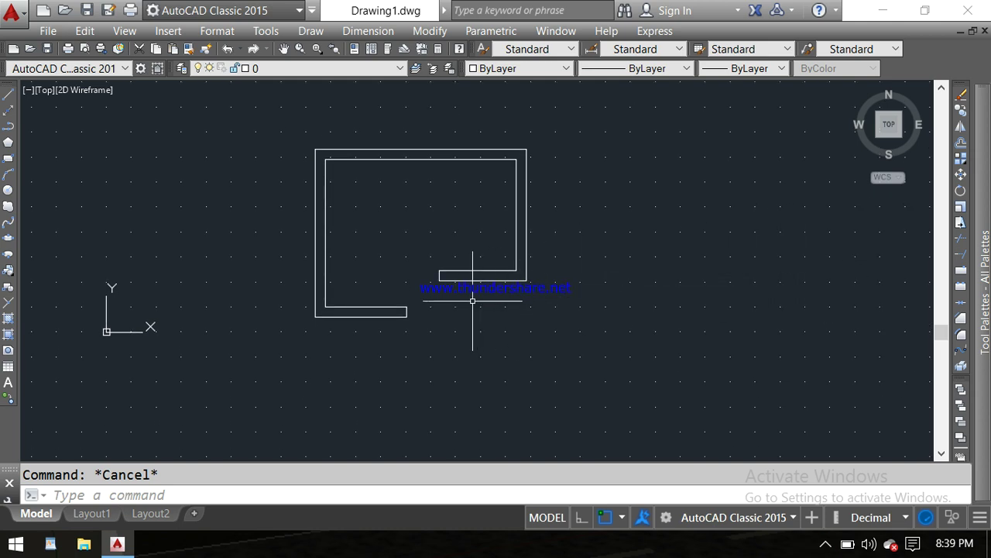
pyautogui.scroll(2, 473, 301)
pyautogui.scroll(-2, 470, 291)
pyautogui.moveTo(465, 203); pyautogui.dragTo(470, 240, button='middle')
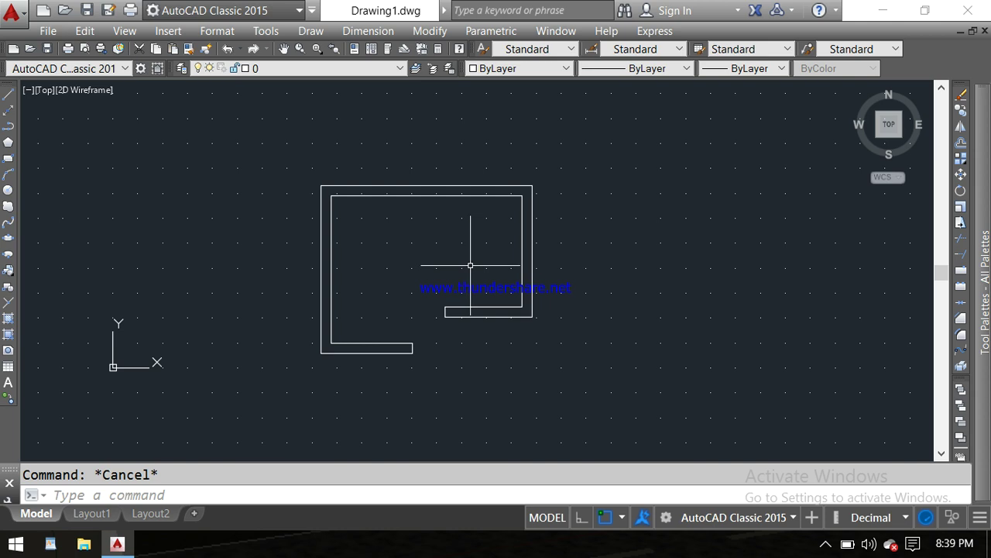
pyautogui.scroll(2, 451, 307)
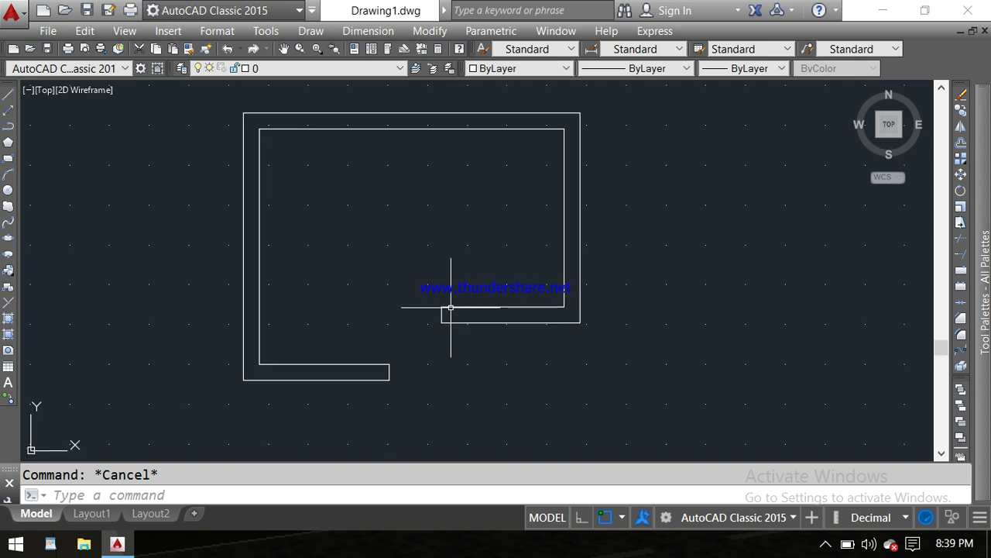
pyautogui.scroll(-2, 451, 307)
pyautogui.moveTo(453, 308); pyautogui.dragTo(463, 239, button='middle')
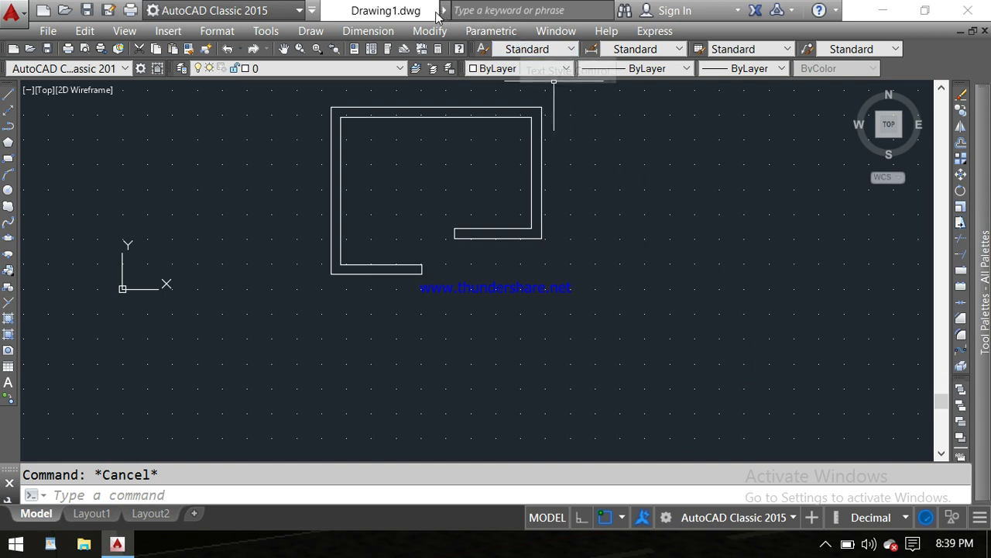
# Start STRETCH with the ST alias after cancelling an attempt from the Modify menu.
pyautogui.click(429, 31)
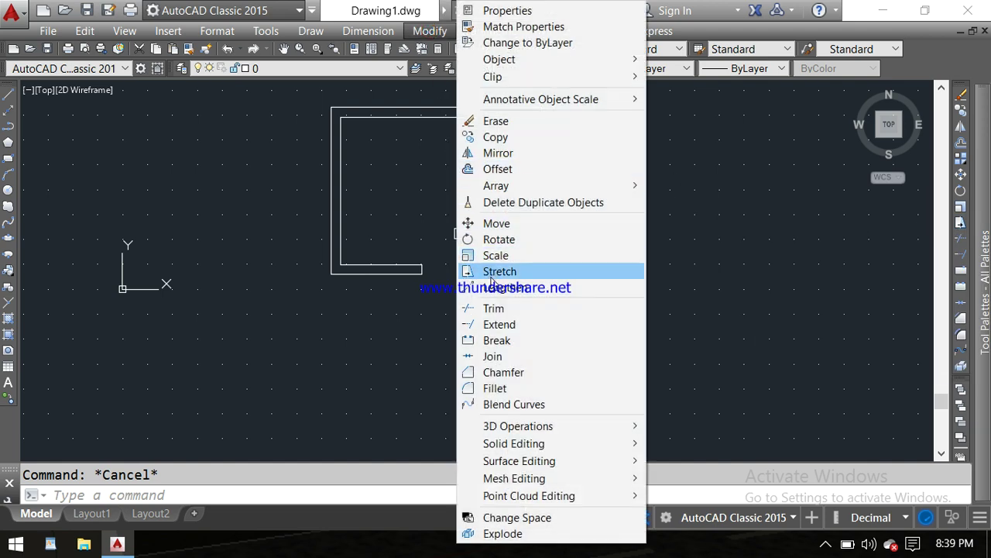
pyautogui.click(603, 271)
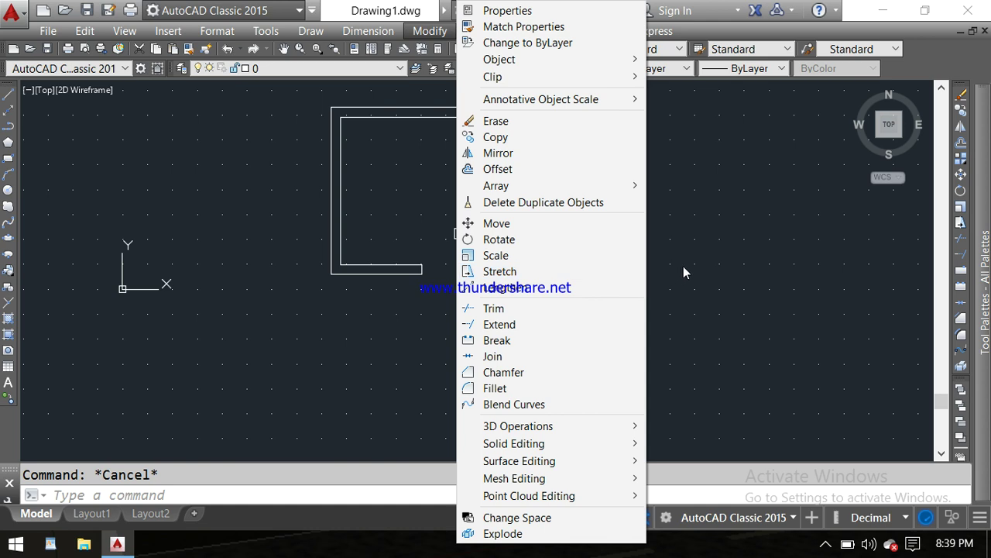
pyautogui.click(683, 266)
pyautogui.press('Escape')
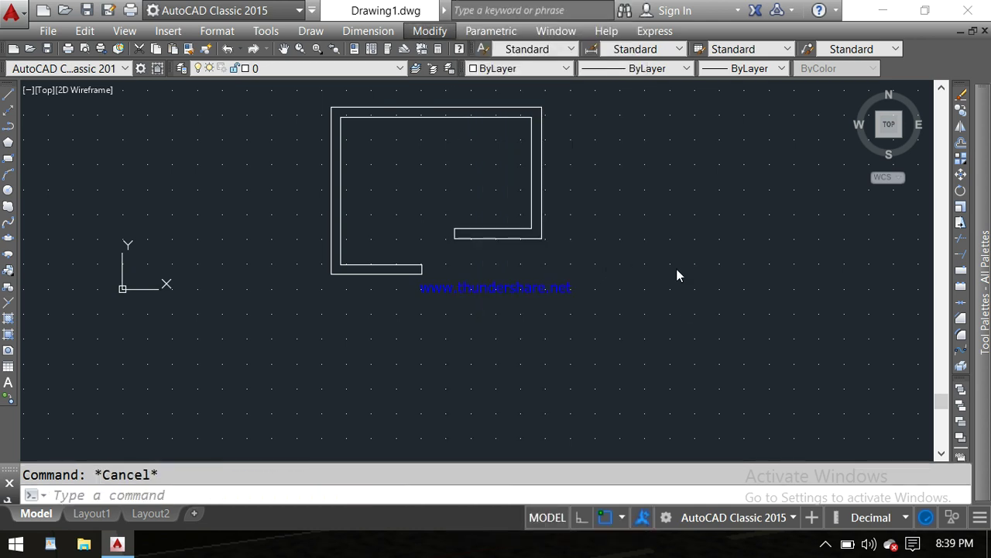
pyautogui.click(675, 266)
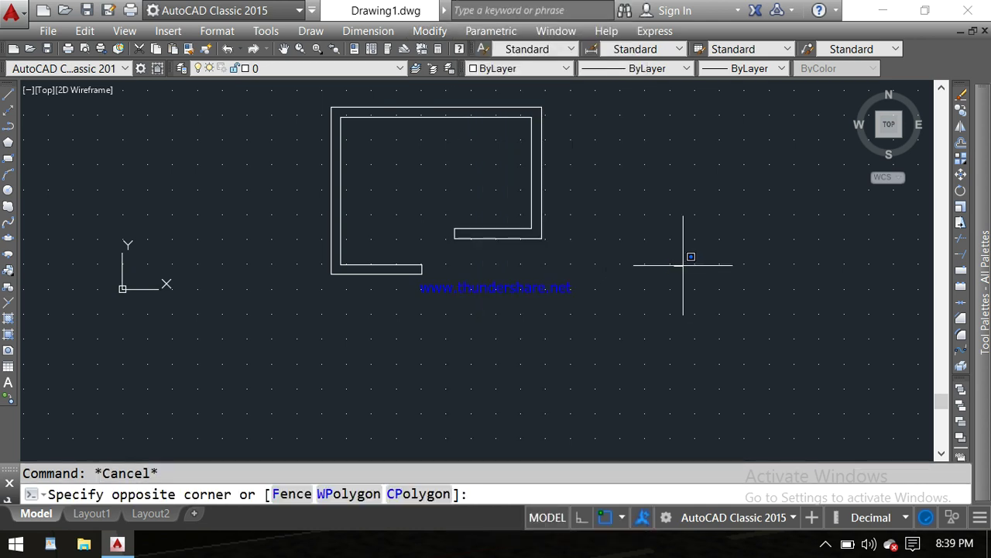
pyautogui.press('Escape')
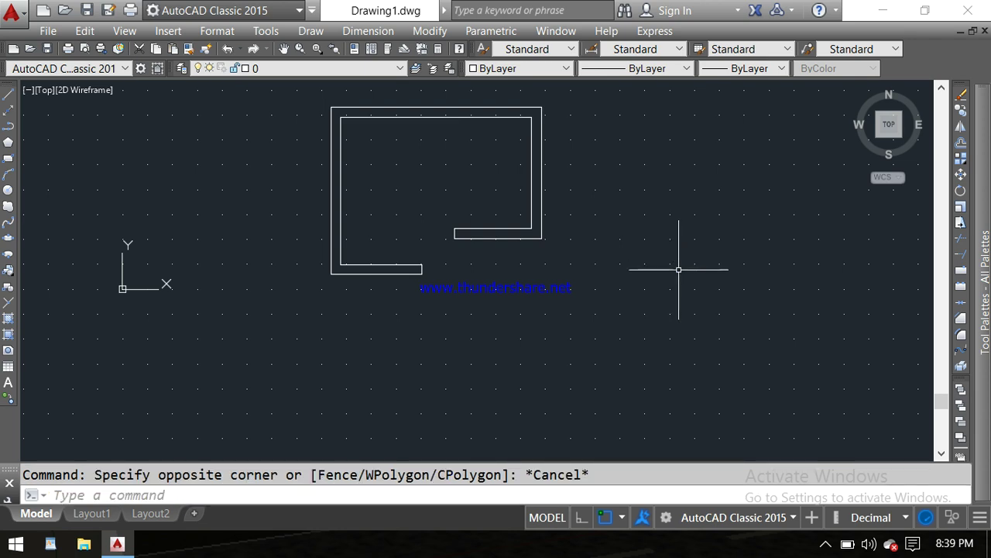
pyautogui.write('STR')
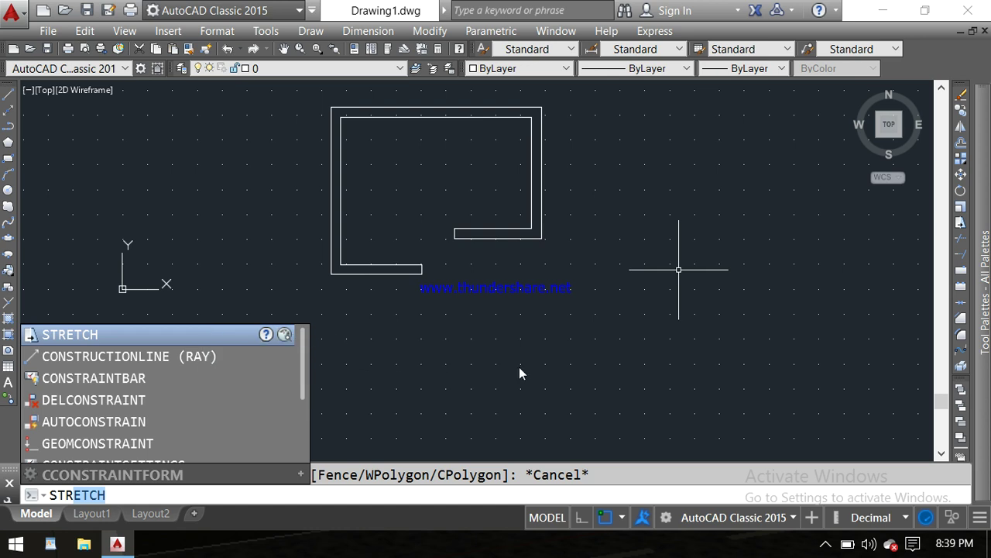
pyautogui.press('Return')
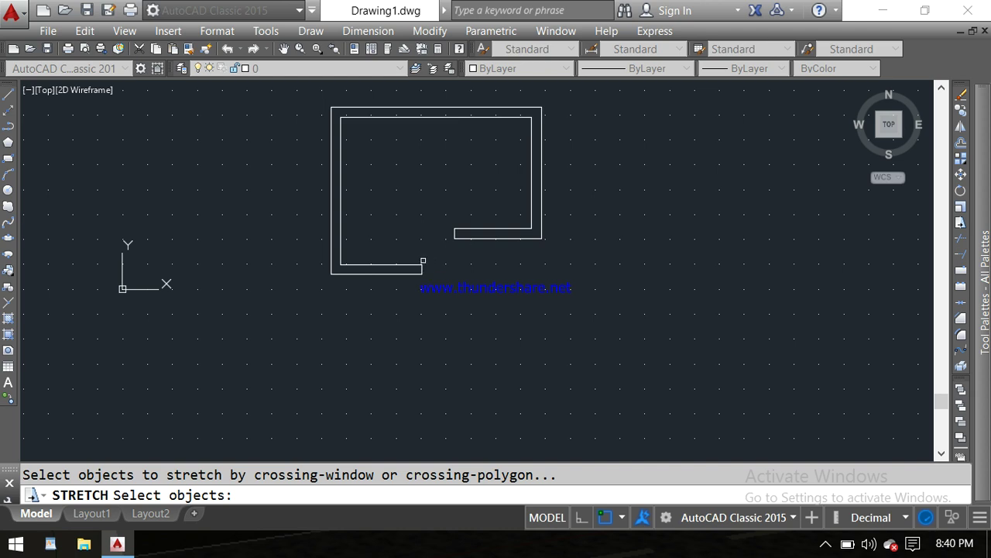
# Crossing-select the bottom wall's end, drag it left from its endpoint, then cancel.
pyautogui.click(430, 254)
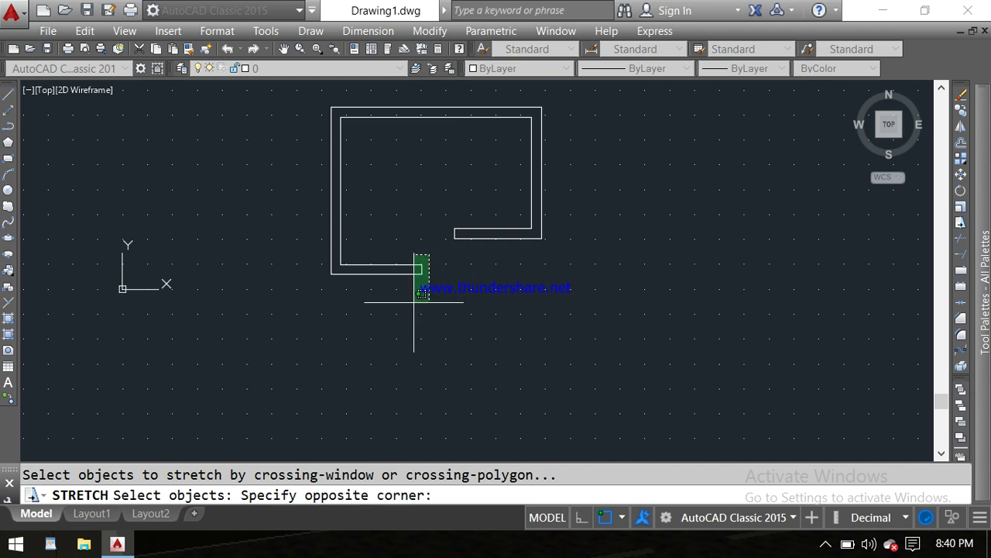
pyautogui.click(409, 301)
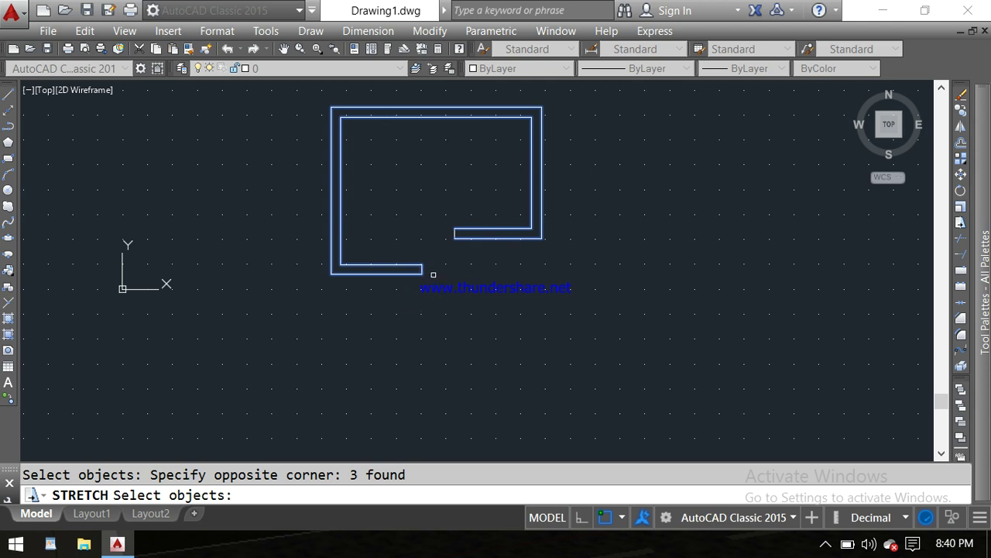
pyautogui.press('Return')
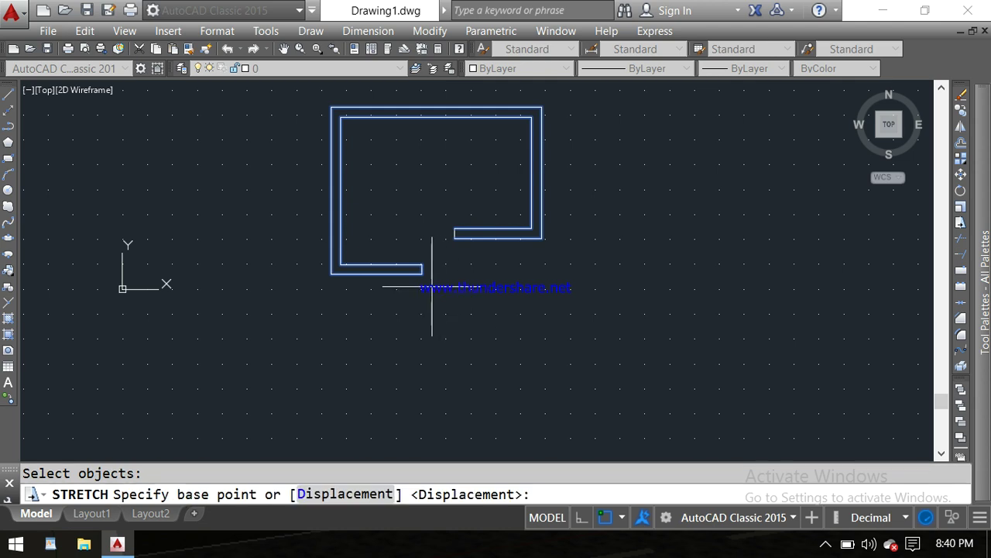
pyautogui.click(422, 273)
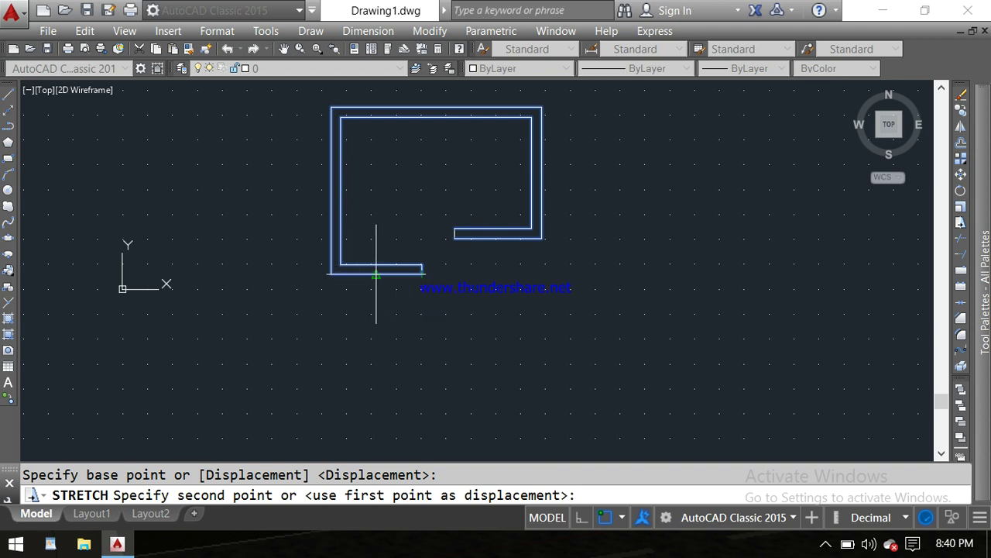
pyautogui.click(386, 273)
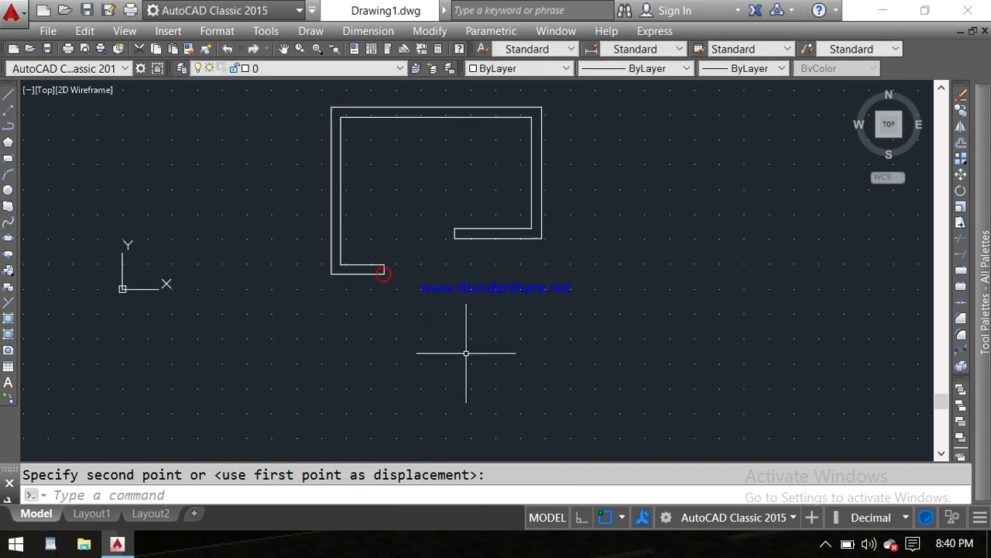
pyautogui.press('Escape')
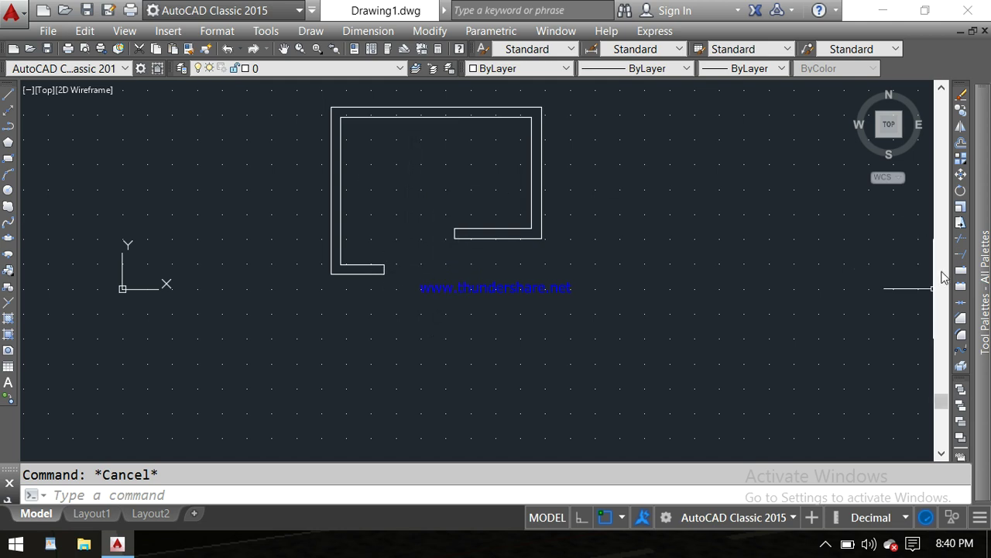
# Stretch the left wall further left from its lower corner, widening the outline.
pyautogui.click(961, 223)
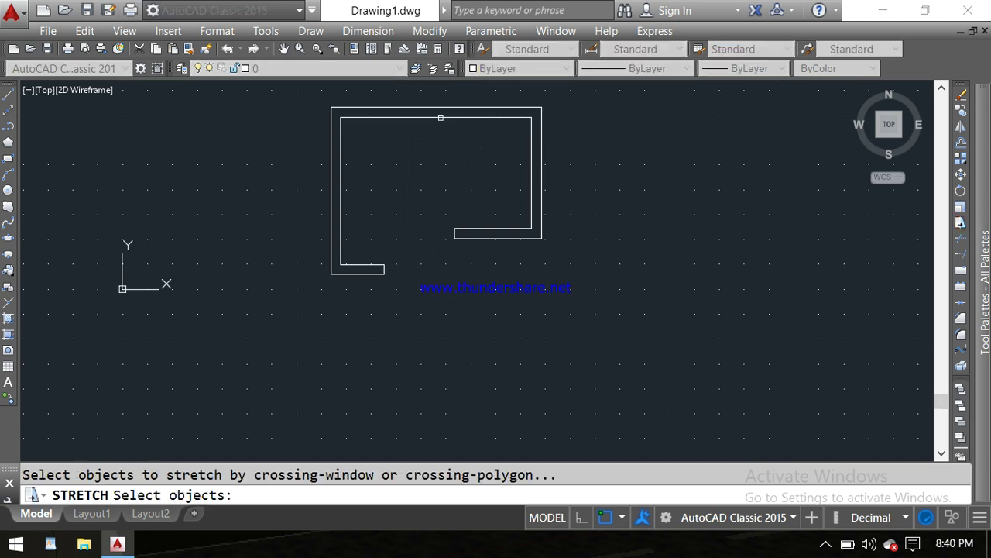
pyautogui.click(363, 89)
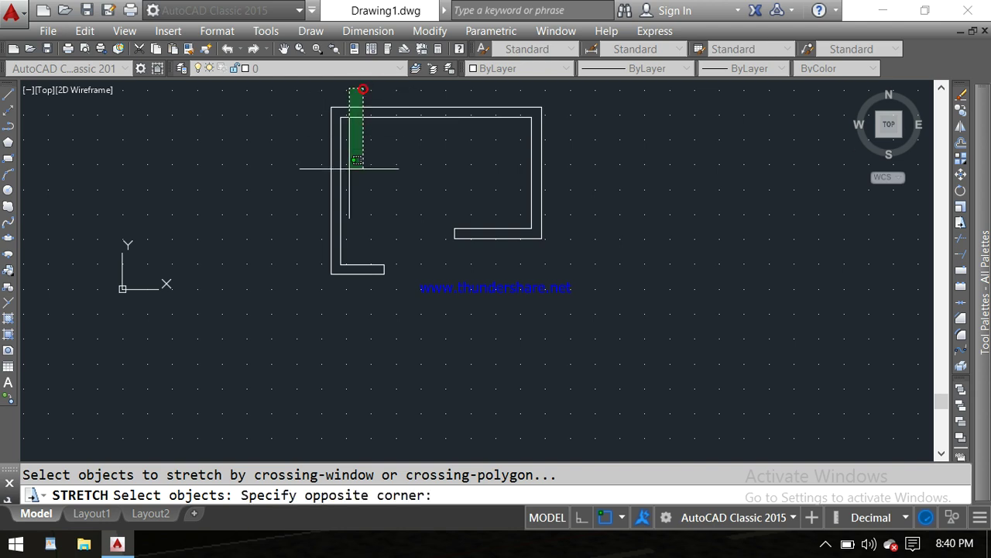
pyautogui.click(327, 295)
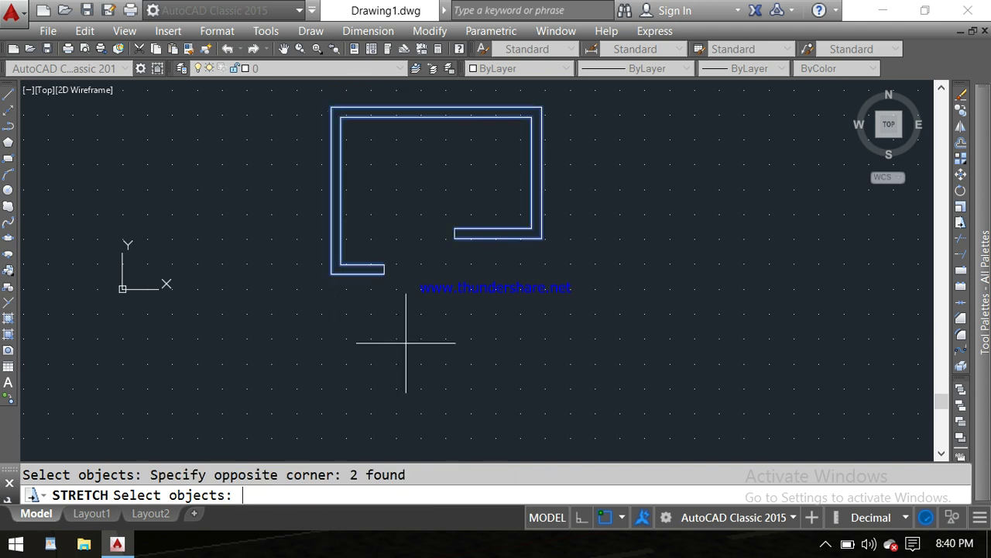
pyautogui.press('Return')
pyautogui.click(330, 271)
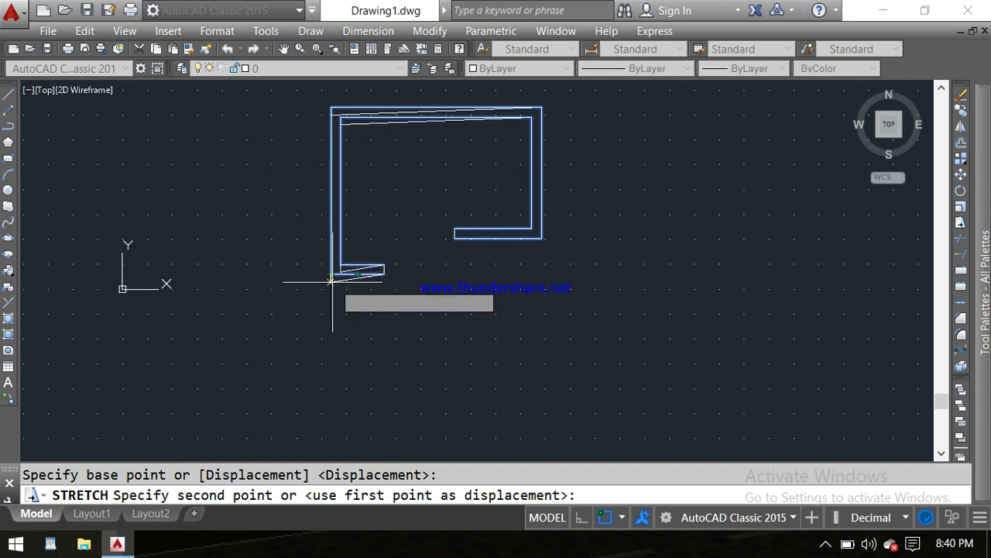
pyautogui.click(266, 273)
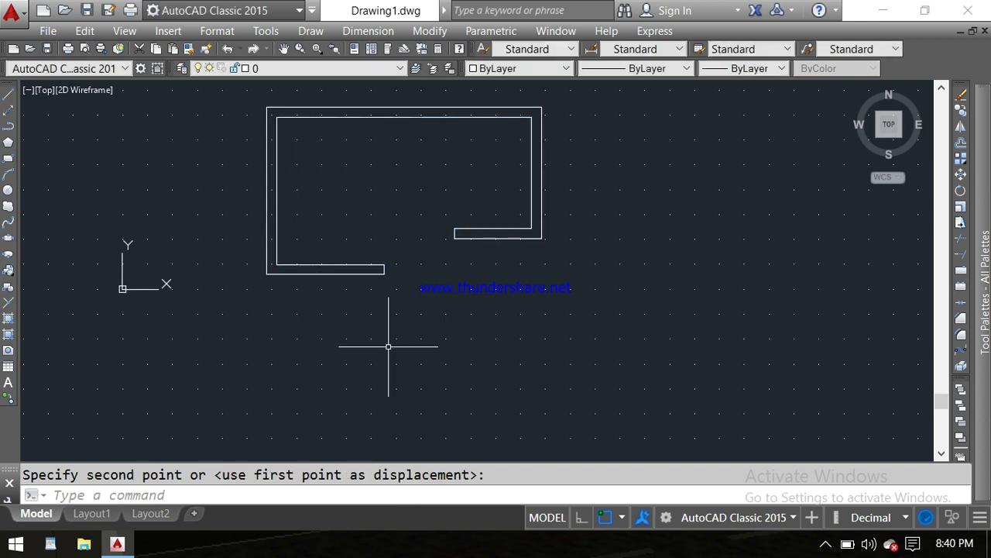
pyautogui.press('Escape')
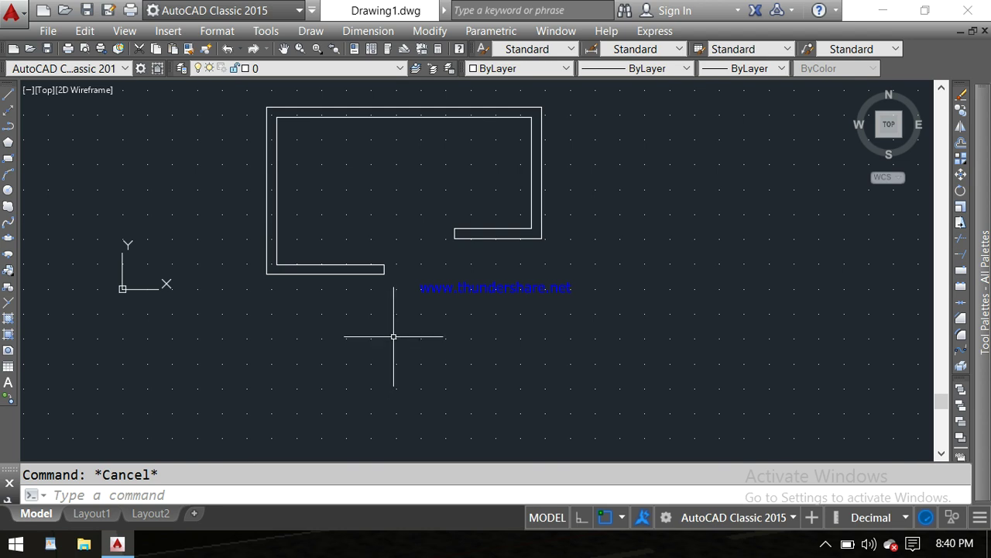
pyautogui.moveTo(467, 206); pyautogui.dragTo(447, 268, button='middle')
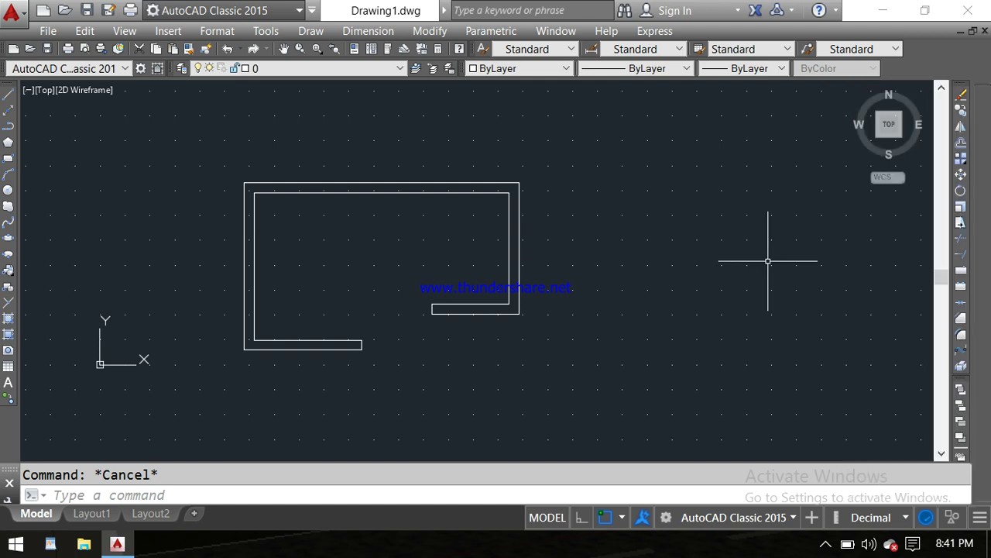
# Stretch the right wall's lower end onto the perpendicular point.
pyautogui.click(961, 223)
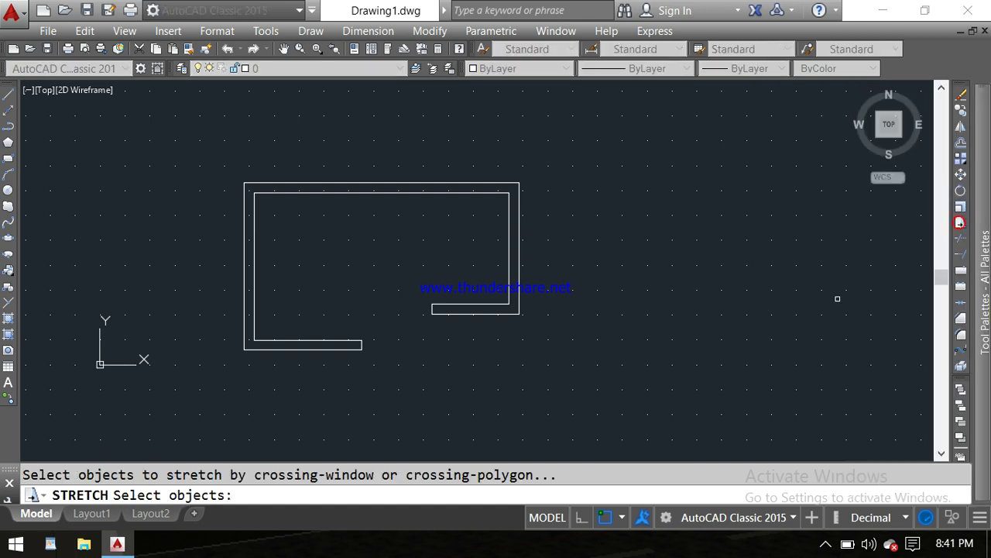
pyautogui.click(542, 155)
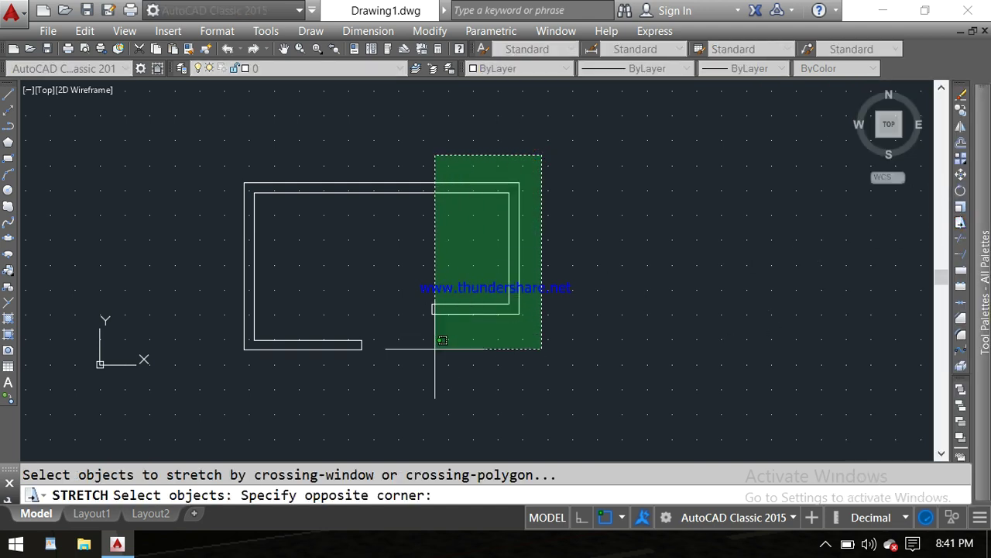
pyautogui.click(415, 368)
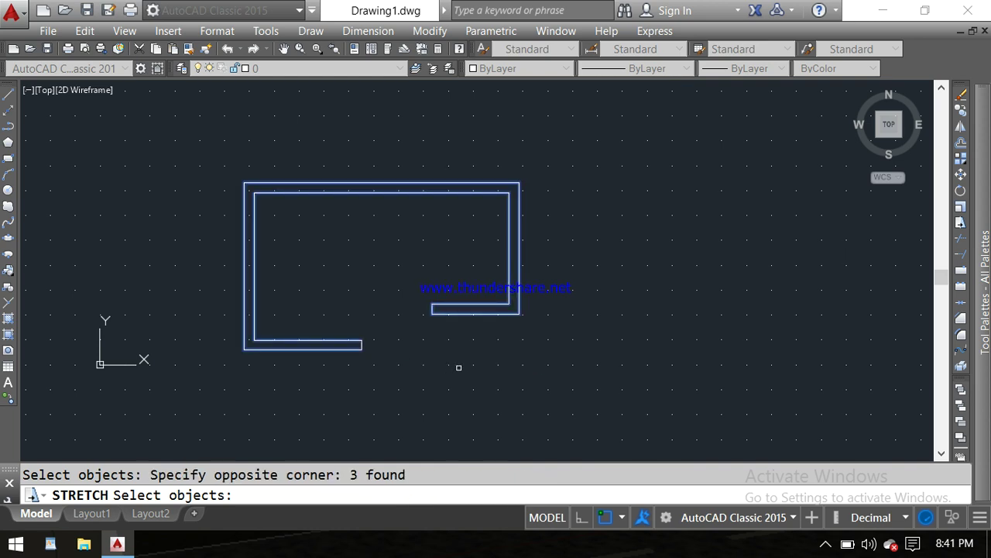
pyautogui.press('Return')
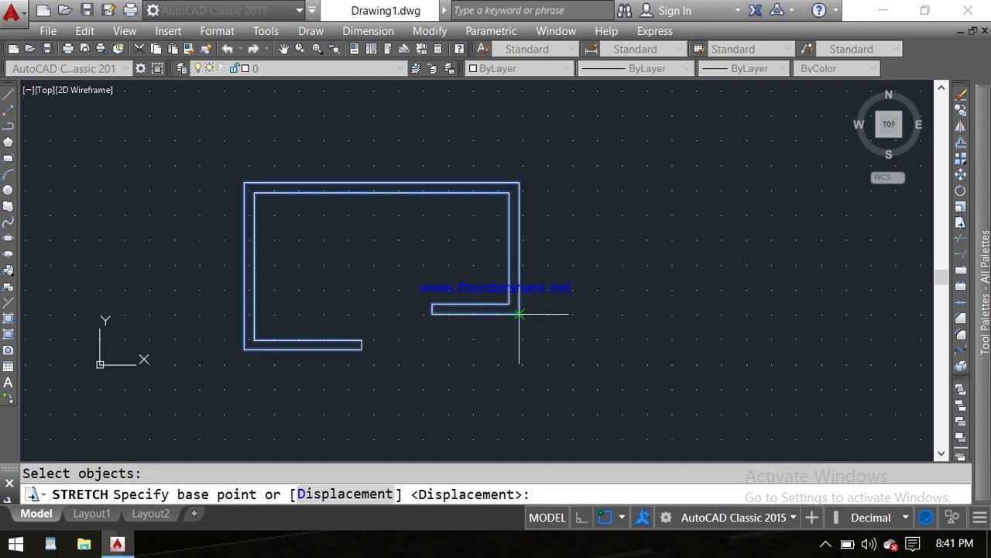
pyautogui.click(519, 314)
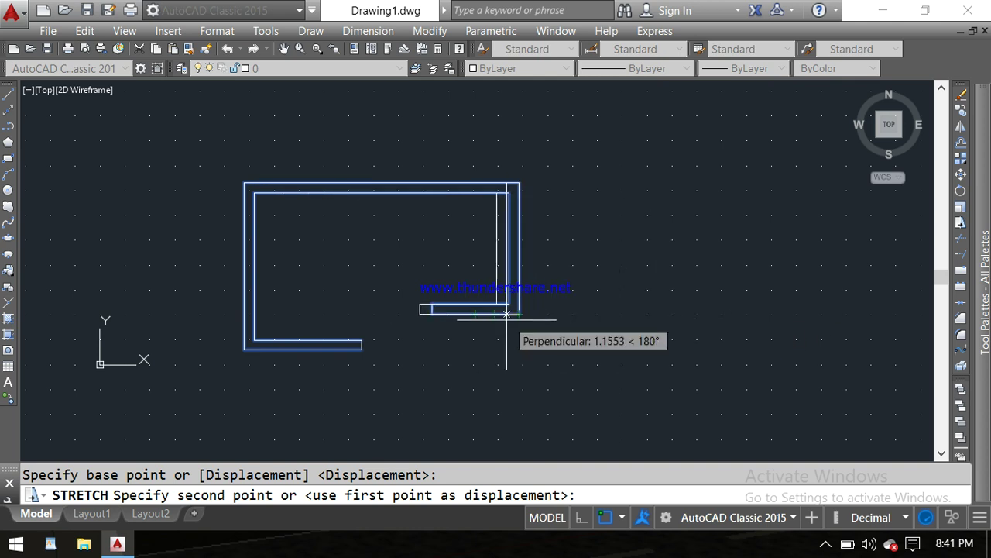
pyautogui.click(506, 314)
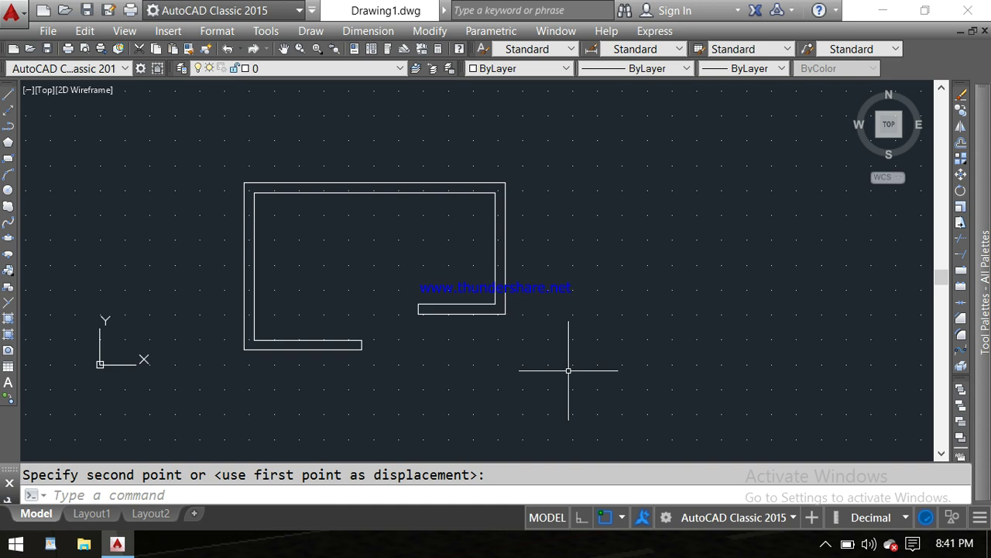
# Pan the outline over and start STRETCH again from the command line.
pyautogui.moveTo(596, 291); pyautogui.dragTo(519, 281, button='middle')
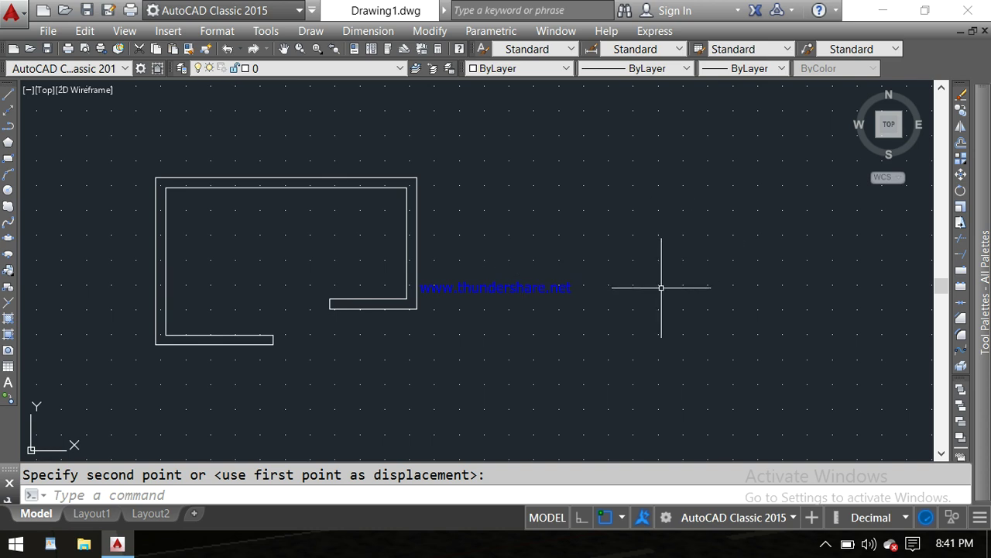
pyautogui.write('stretch')
pyautogui.press('Return')
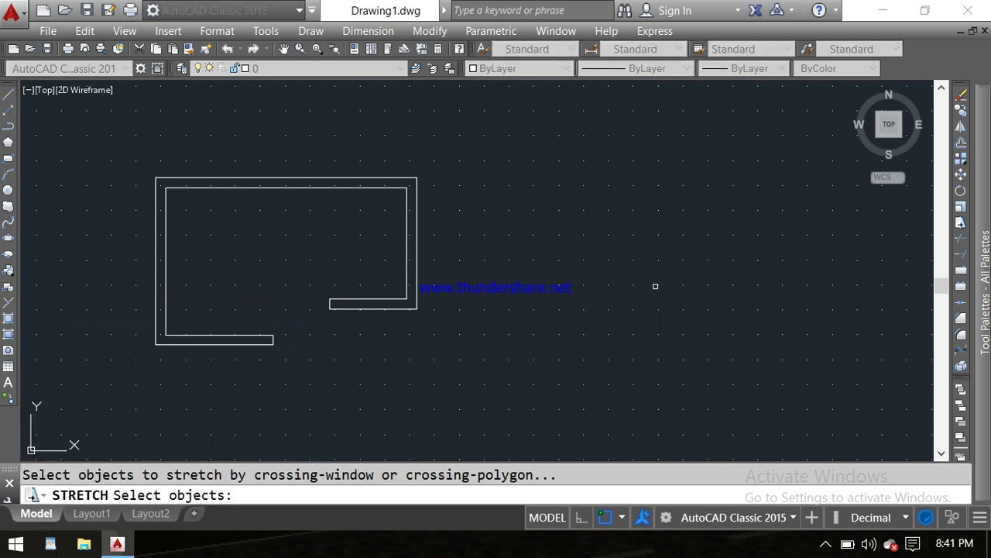
# Crossing-select the whole outline and stretch it rightward from its corner, then cancel.
pyautogui.click(474, 149)
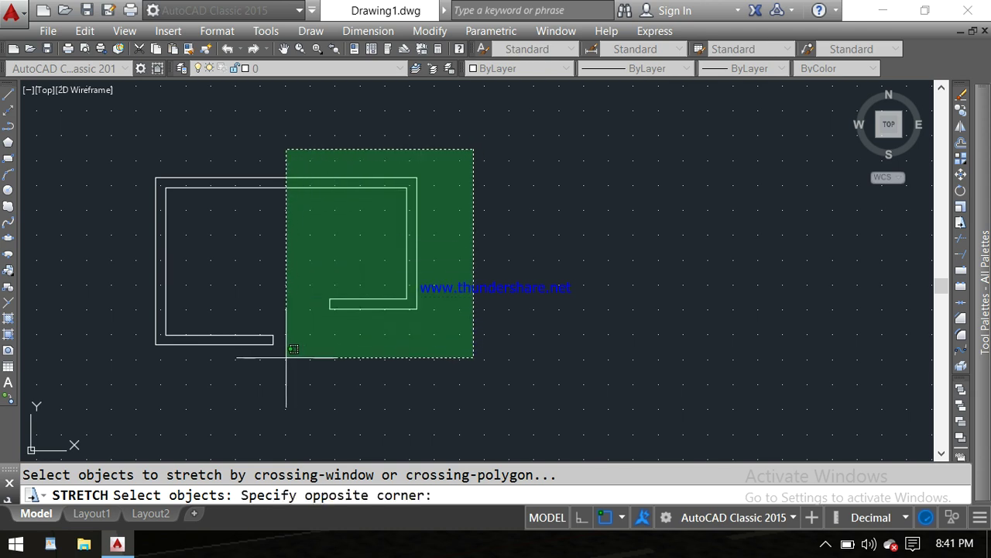
pyautogui.click(123, 364)
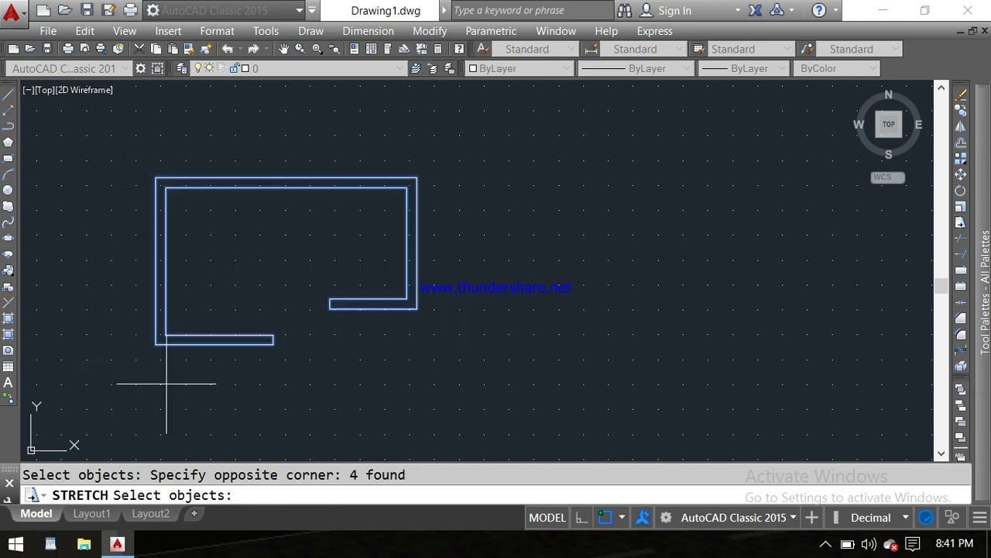
pyautogui.press('Return')
pyautogui.click(156, 345)
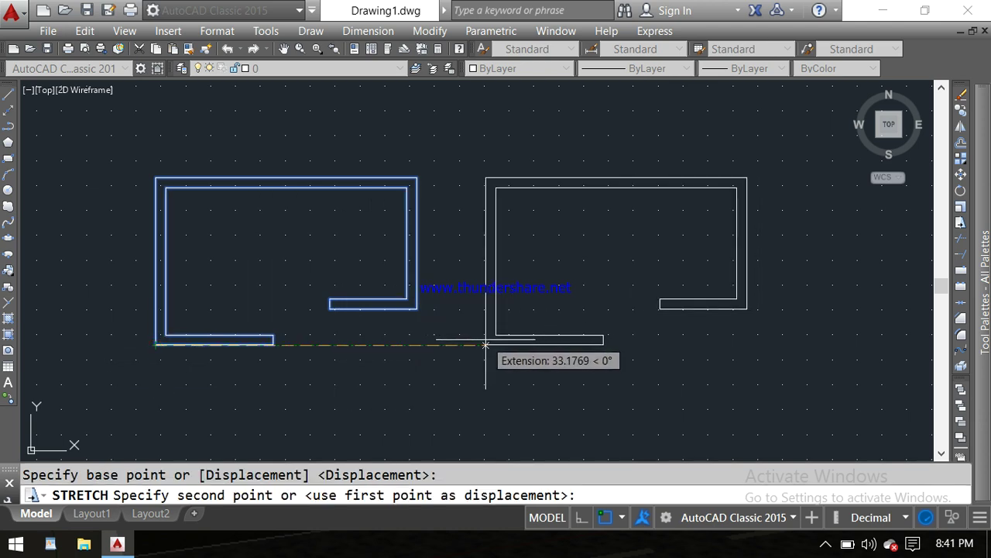
pyautogui.click(485, 345)
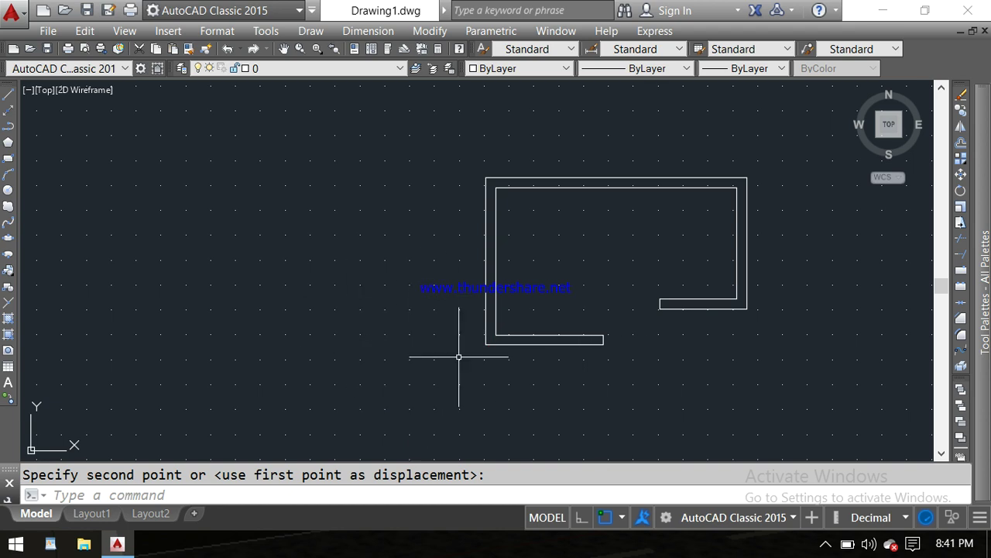
pyautogui.scroll(2, 379, 354)
pyautogui.scroll(-2, 379, 355)
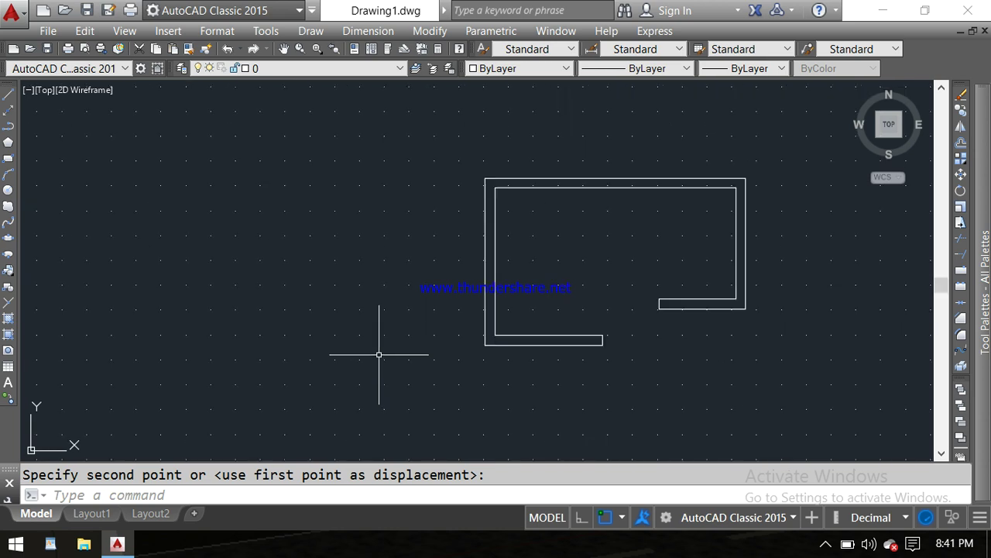
pyautogui.moveTo(380, 355)
pyautogui.mouseDown(button='middle')
pyautogui.moveTo(367, 338)
pyautogui.moveTo(302, 331)
pyautogui.mouseUp(button='middle')
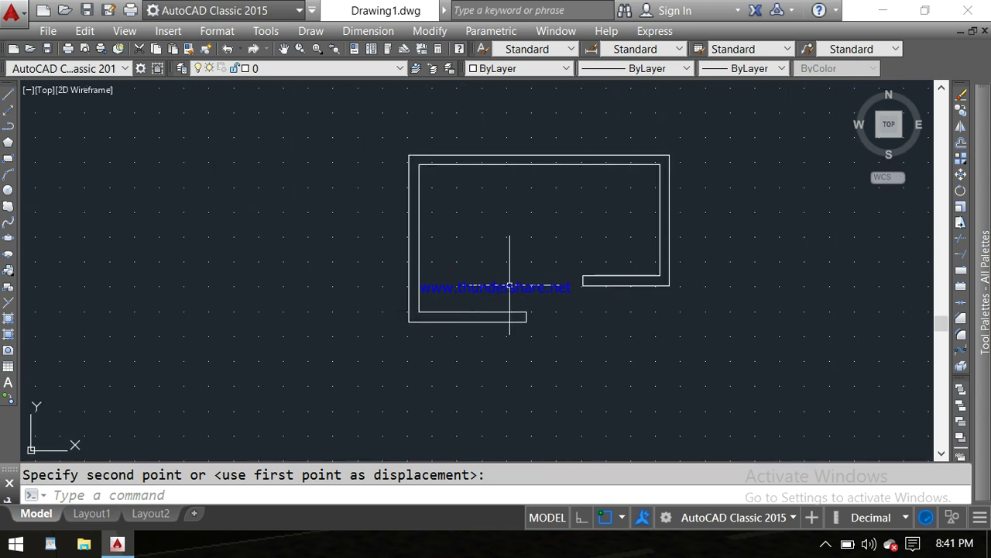
pyautogui.moveTo(509, 299)
pyautogui.mouseDown(button='middle')
pyautogui.moveTo(348, 292)
pyautogui.moveTo(312, 301)
pyautogui.mouseUp(button='middle')
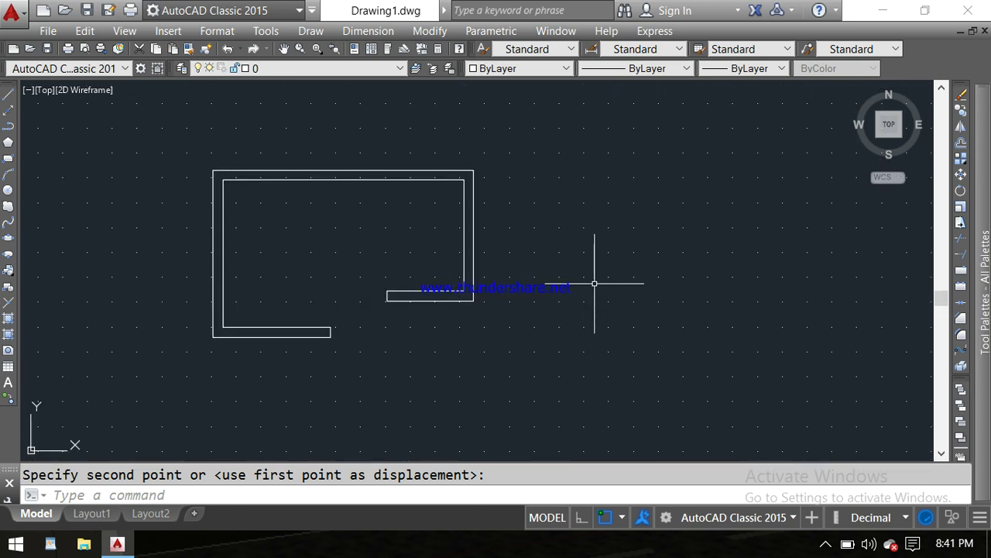
pyautogui.press('Escape')
pyautogui.write('c')
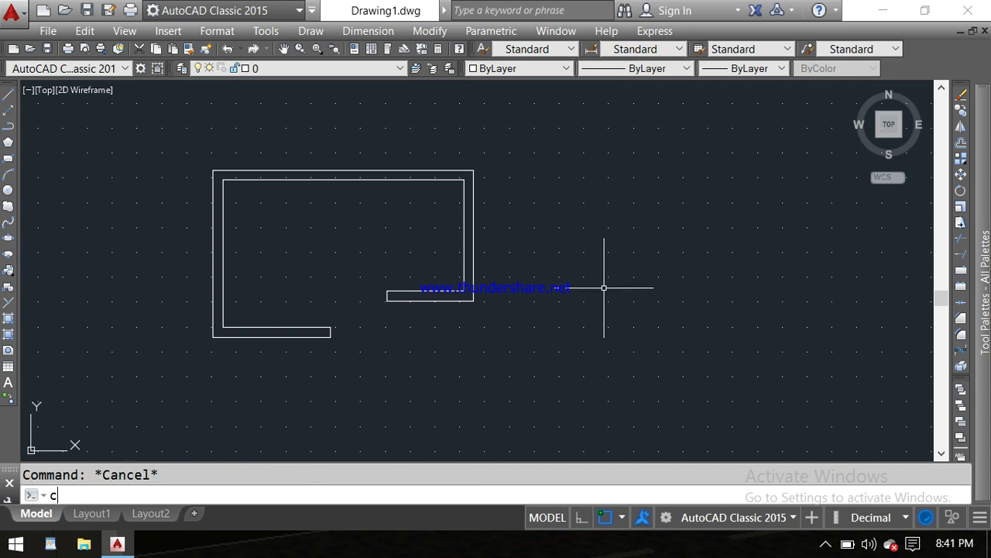
# Copy the outline from its lower-left corner to a level position on the right, using Ortho.
pyautogui.write('o')
pyautogui.press('Return')
pyautogui.click(553, 153)
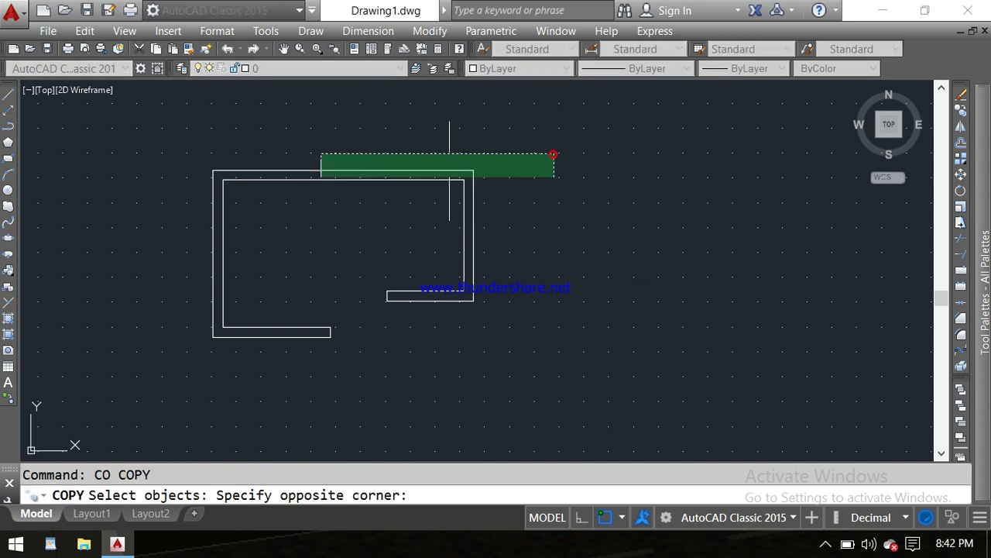
pyautogui.click(152, 380)
pyautogui.press('Return')
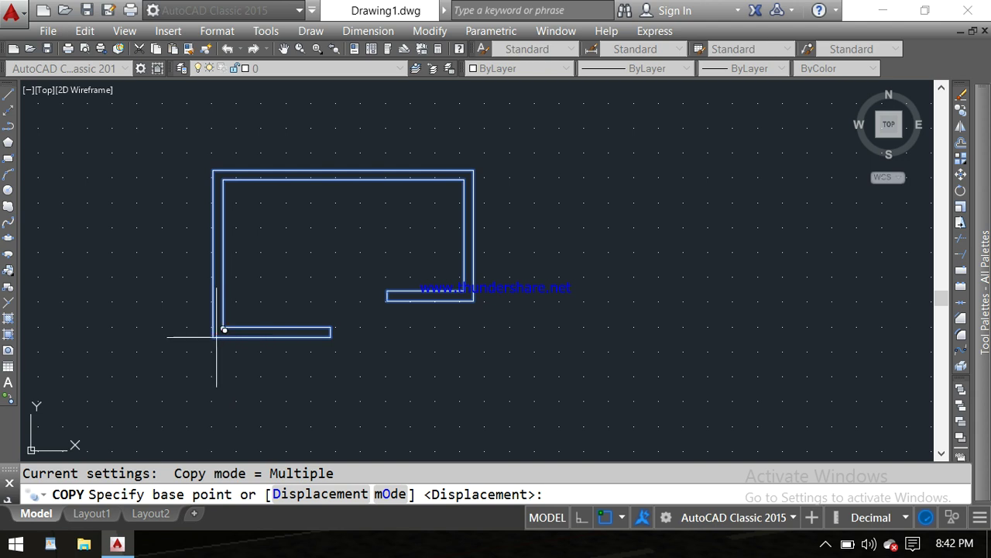
pyautogui.click(217, 337)
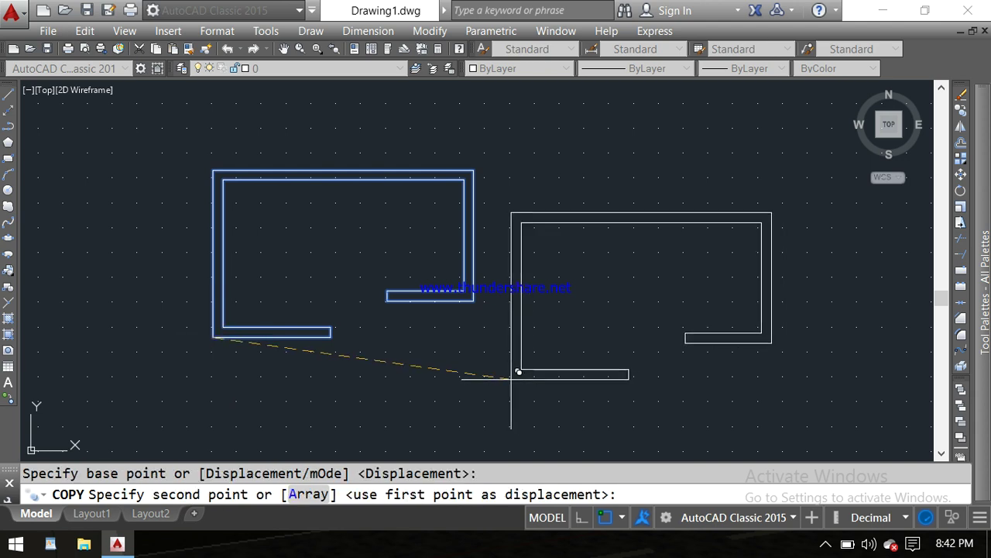
pyautogui.click(580, 516)
pyautogui.click(560, 347)
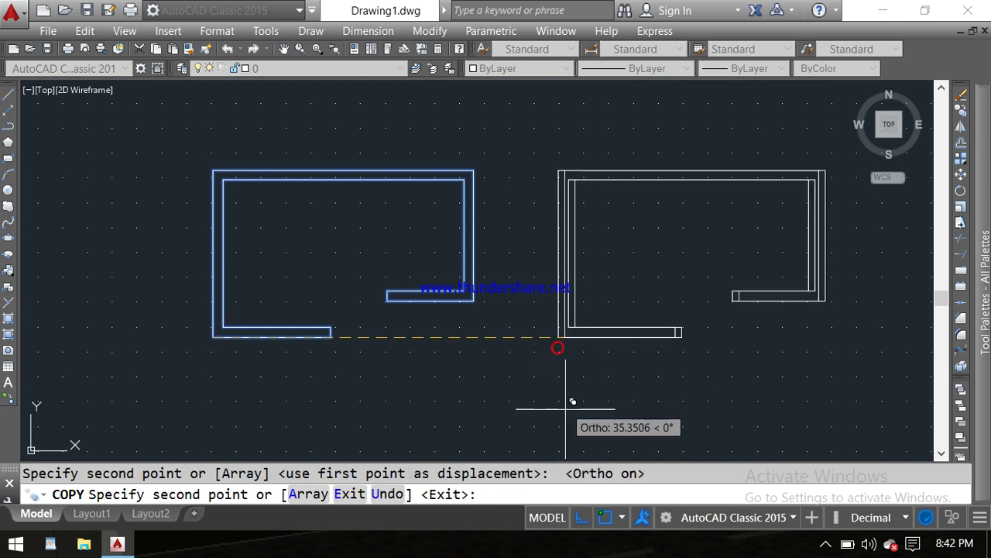
pyautogui.press('Escape')
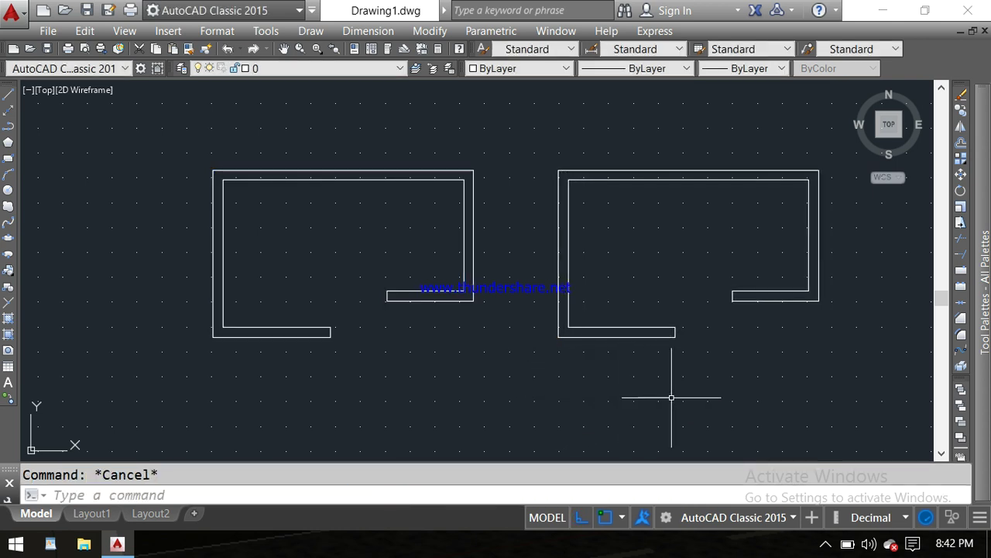
pyautogui.moveTo(684, 394); pyautogui.dragTo(600, 380, button='middle')
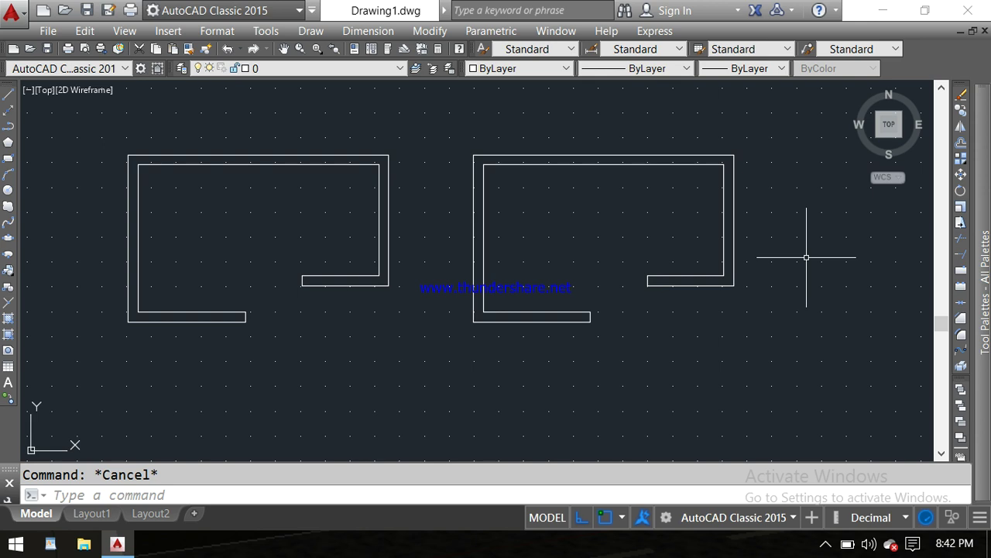
# Stretch both outlines' bottom-wall ends rightward together with one selection.
pyautogui.click(960, 224)
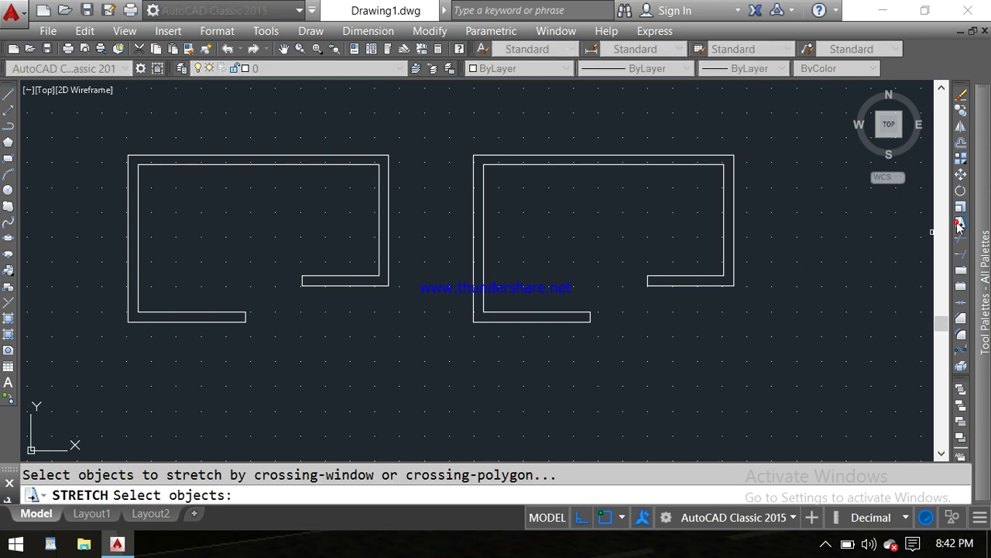
pyautogui.click(606, 302)
pyautogui.click(567, 358)
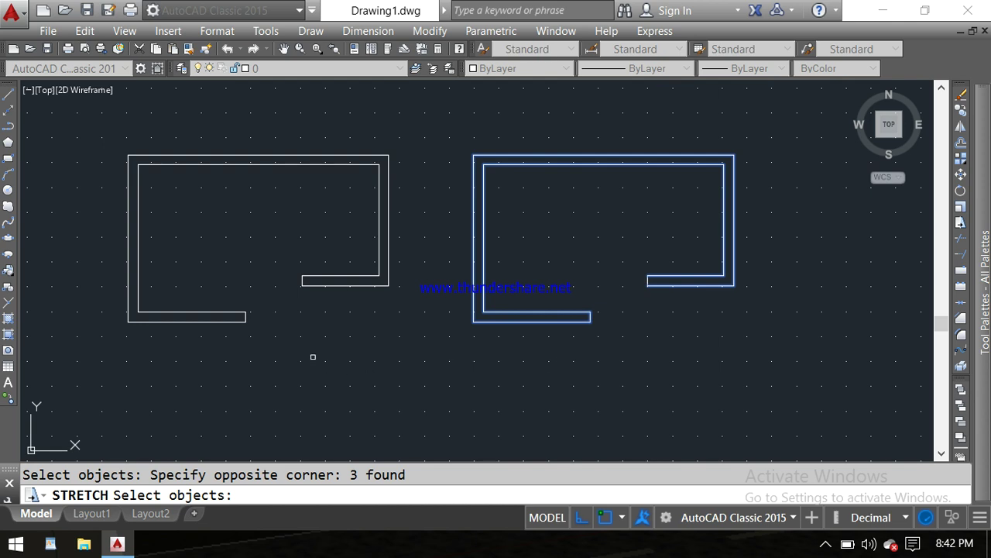
pyautogui.click(223, 346)
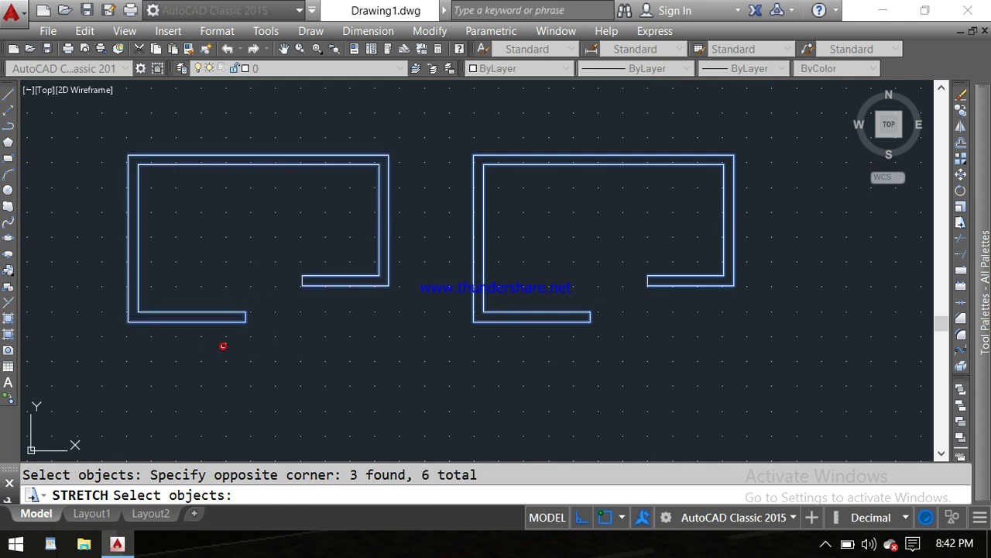
pyautogui.press('Return')
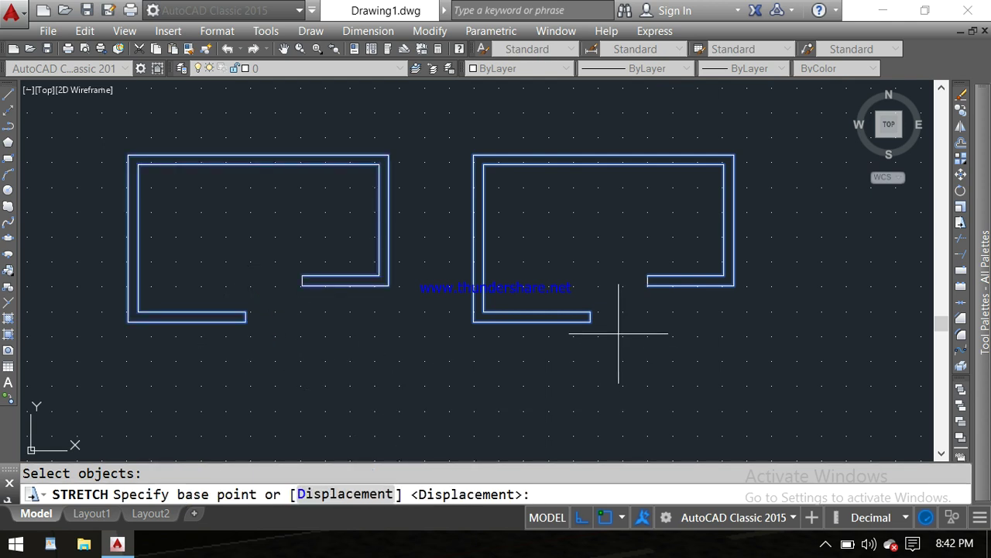
pyautogui.click(590, 322)
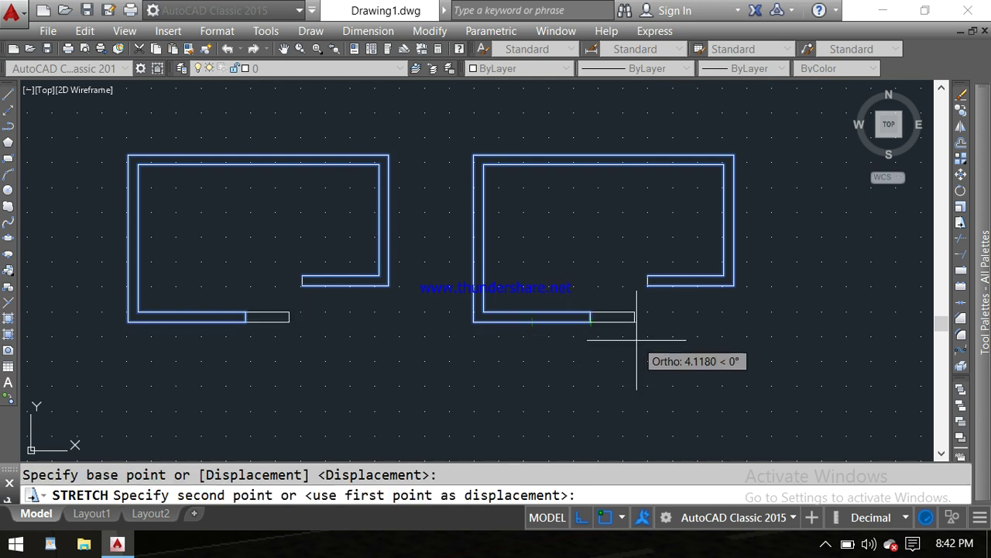
pyautogui.click(777, 322)
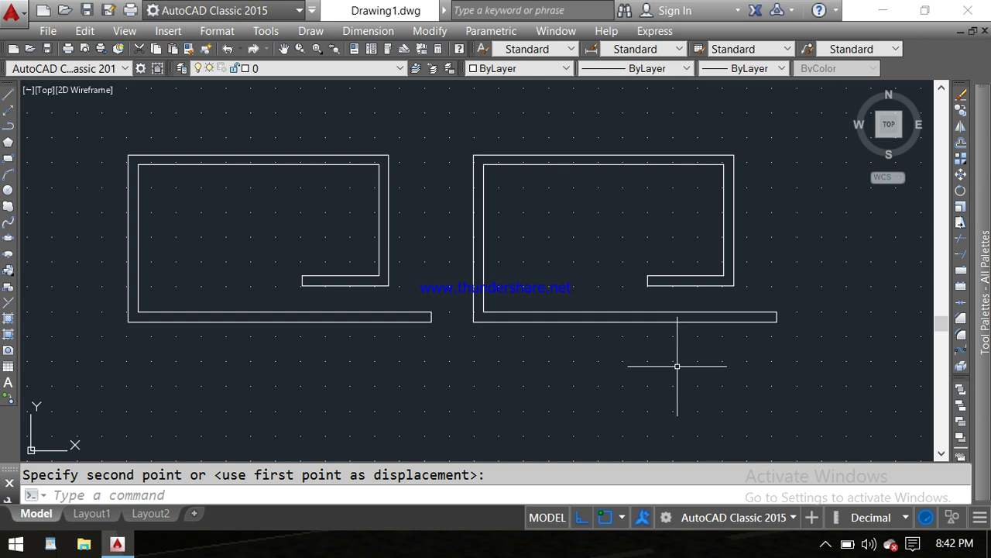
pyautogui.moveTo(567, 248); pyautogui.dragTo(553, 266, button='middle')
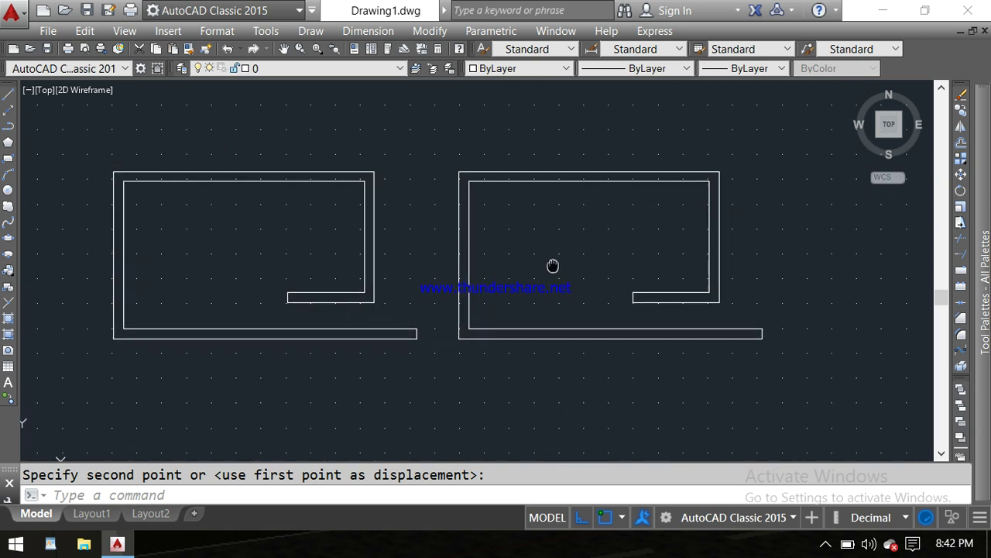
pyautogui.scroll(2, 550, 285)
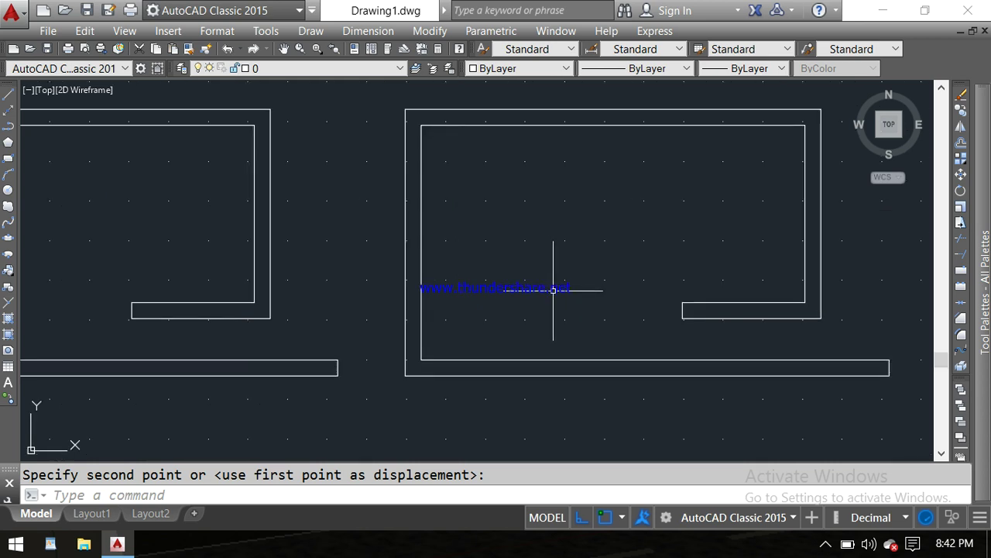
pyautogui.scroll(-2, 550, 285)
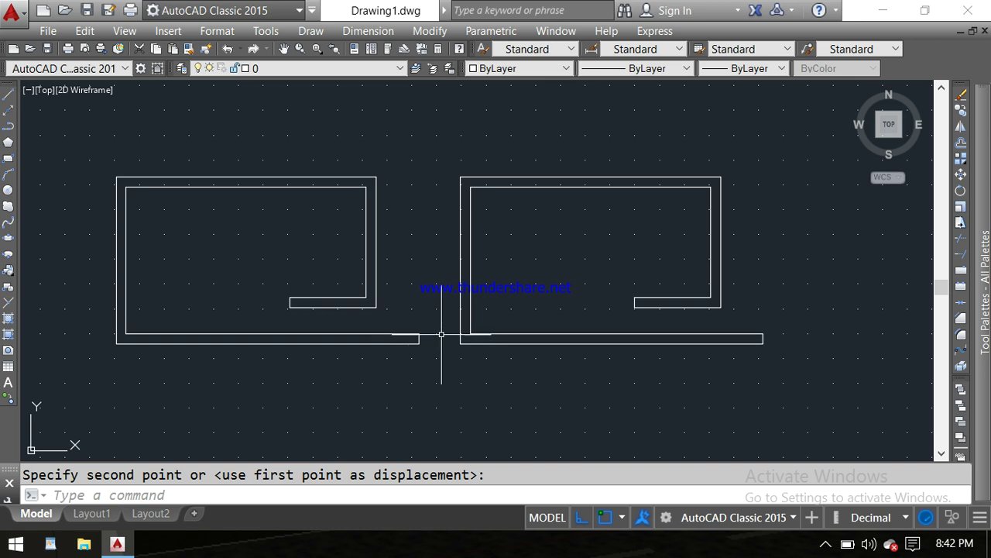
pyautogui.scroll(-2, 453, 318)
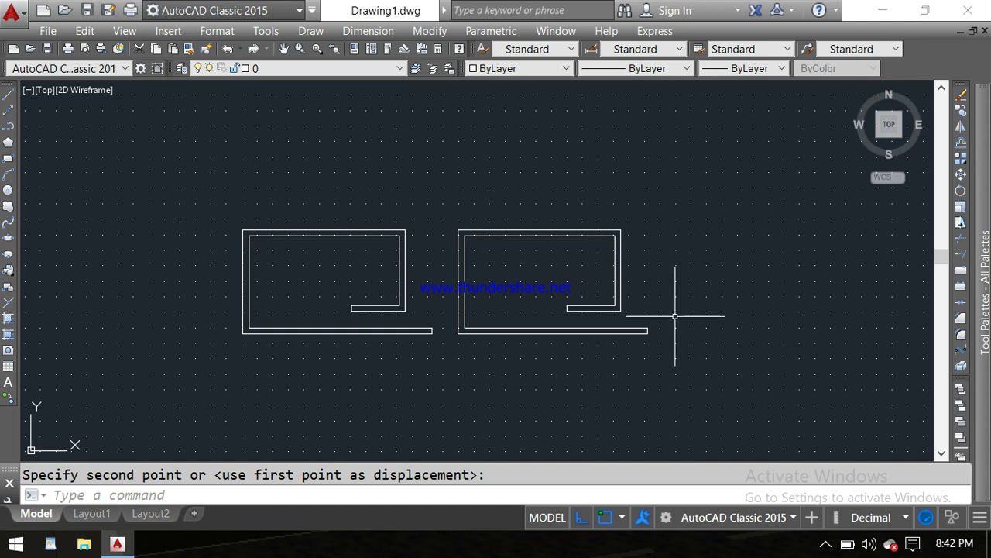
pyautogui.scroll(2, 635, 317)
pyautogui.moveTo(634, 316); pyautogui.dragTo(639, 280, button='middle')
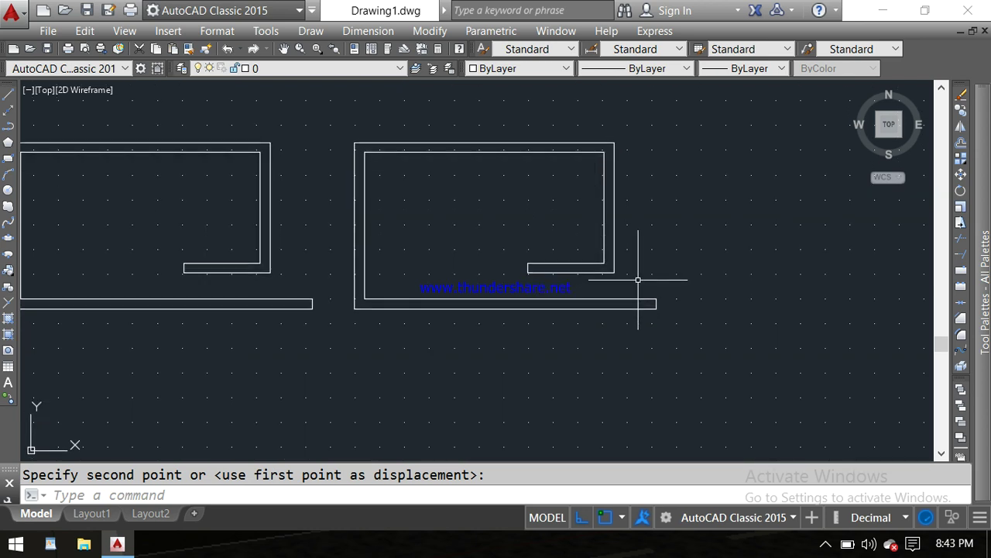
pyautogui.scroll(2, 638, 279)
pyautogui.scroll(-2, 642, 279)
pyautogui.moveTo(643, 279); pyautogui.dragTo(640, 318, button='middle')
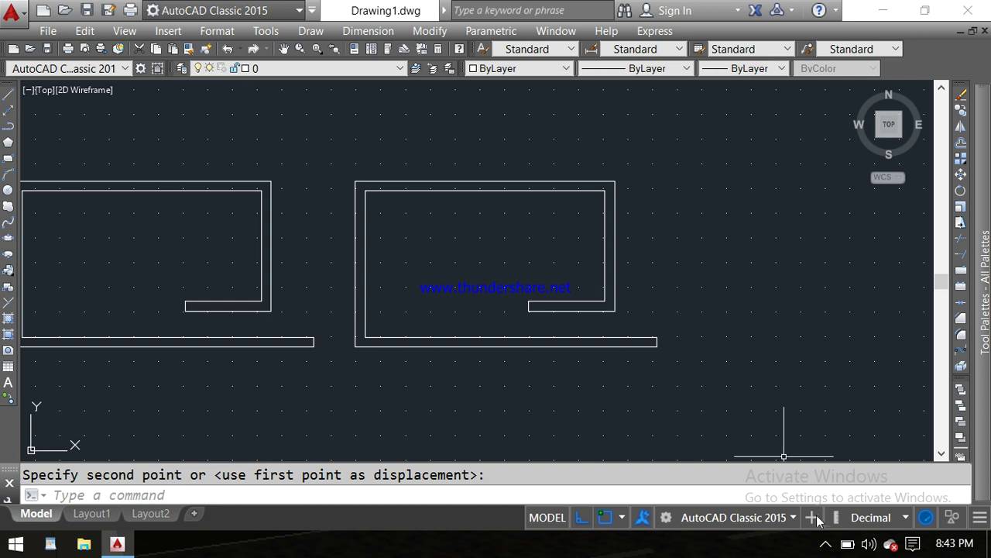
pyautogui.click(825, 544)
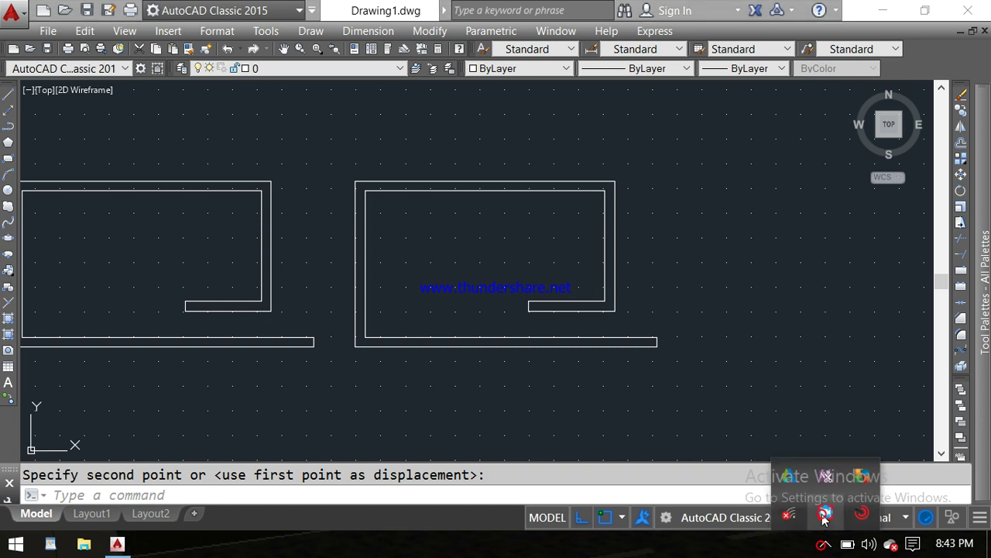